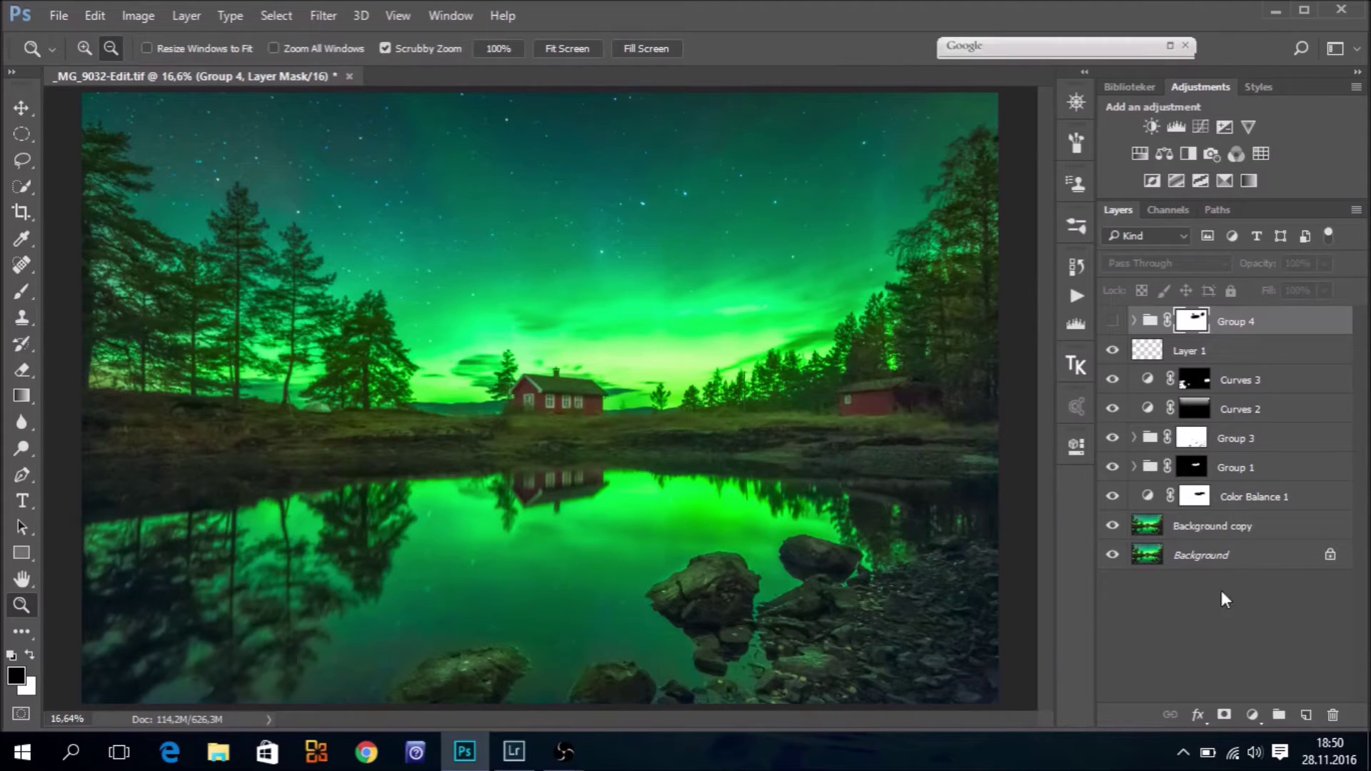
- Add a new empty Layer 3 above Group 4 and paint soft white brush strokes across the upper sky
left_click(1305, 715)
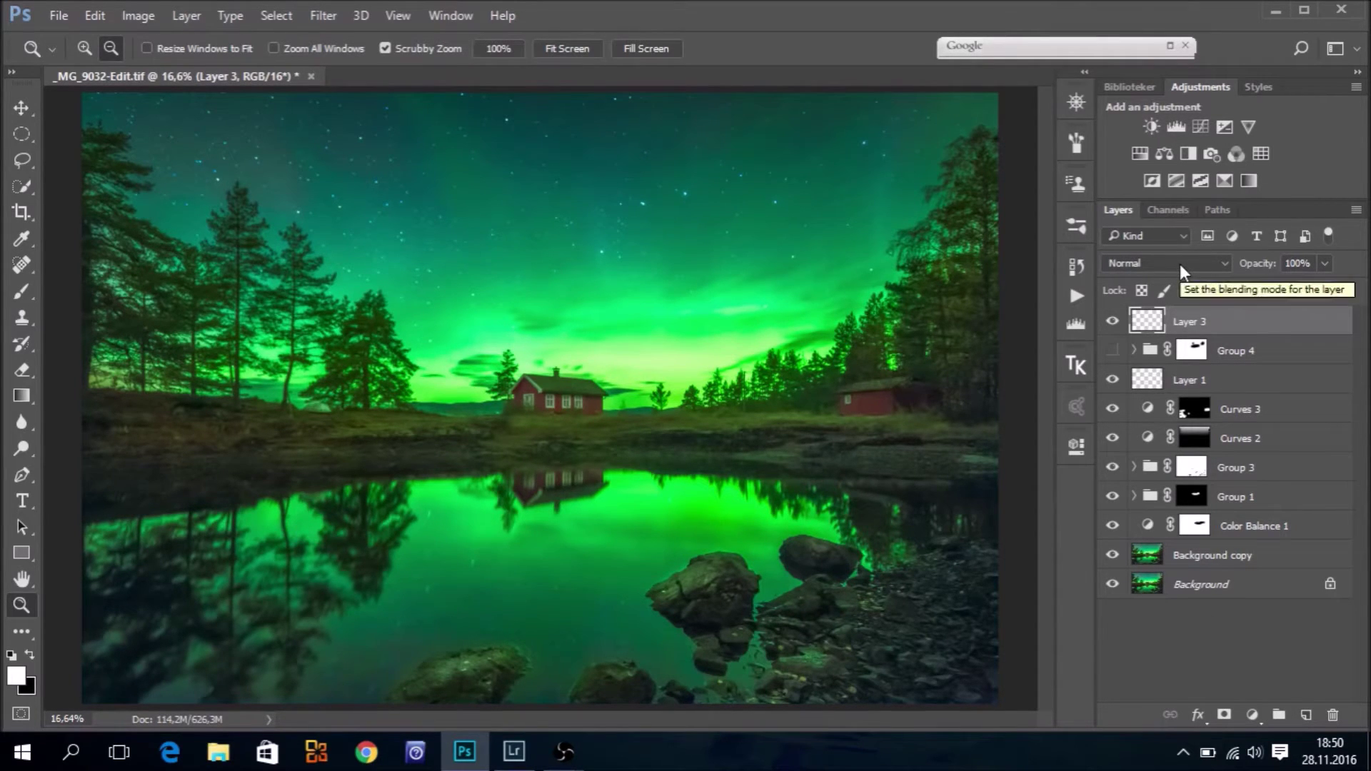
key("b")
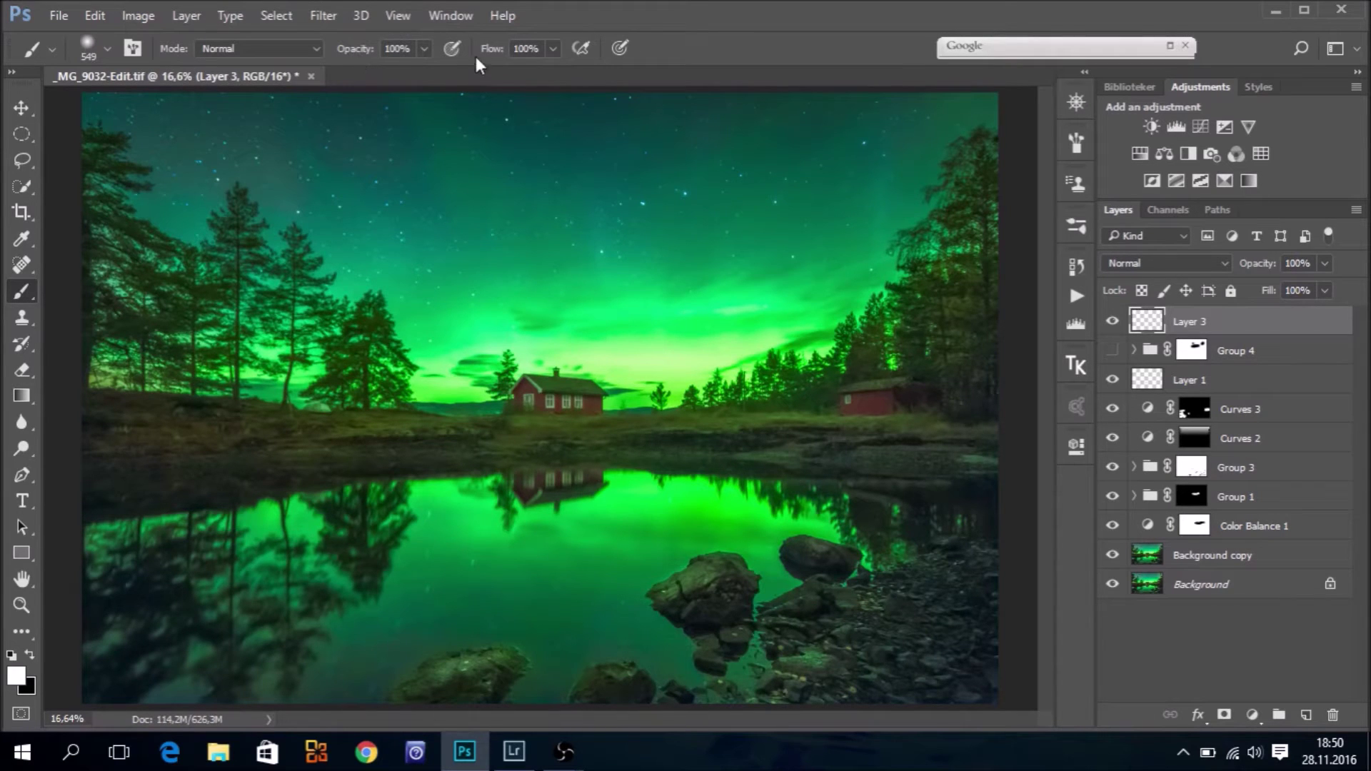
mouse_move(153, 110)
left_mouse_down()
mouse_move(888, 104)
mouse_move(908, 113)
mouse_move(897, 124)
mouse_move(765, 143)
mouse_move(208, 163)
mouse_move(358, 182)
mouse_move(831, 183)
mouse_move(849, 210)
mouse_move(398, 226)
mouse_move(347, 244)
mouse_move(720, 226)
mouse_move(853, 243)
mouse_move(845, 228)
mouse_move(903, 172)
mouse_move(932, 103)
mouse_move(960, 96)
left_mouse_up()
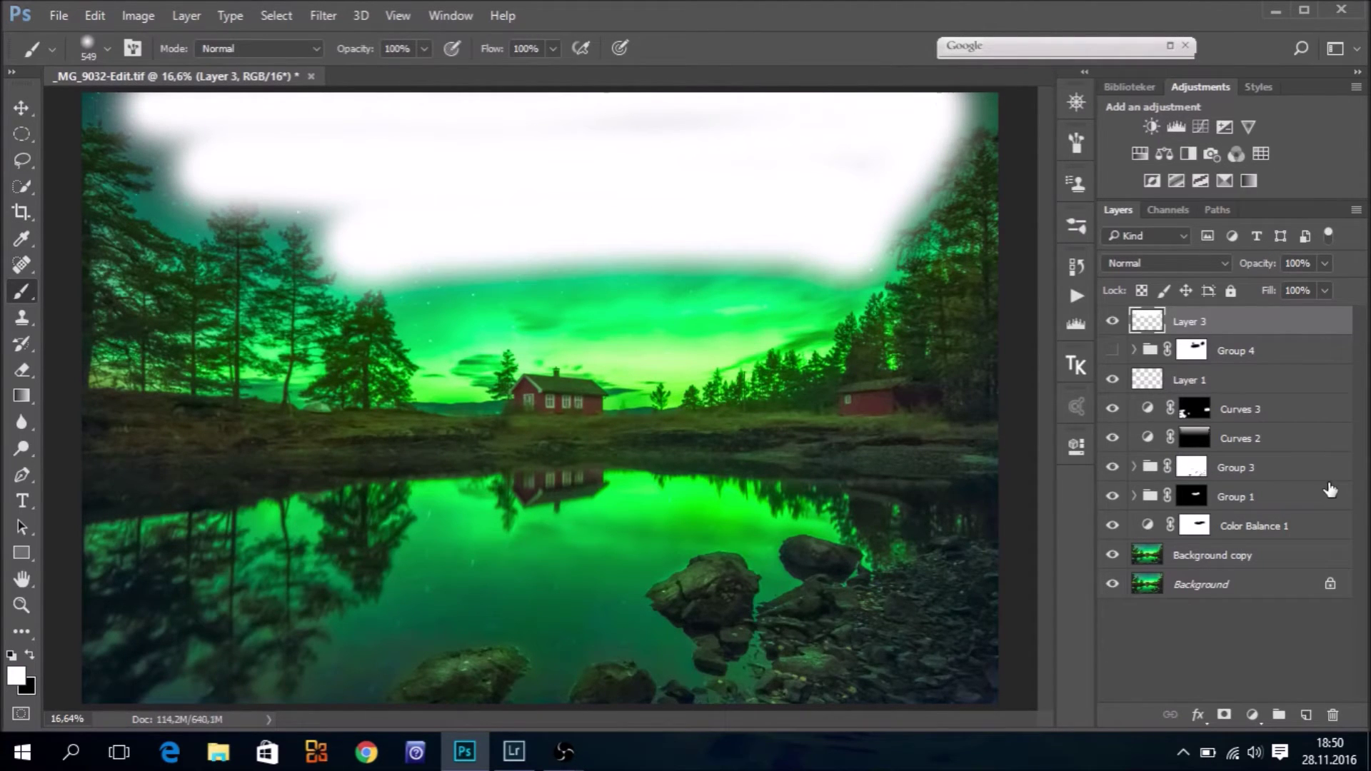
- In Layer 3's Blend If, split the Underlying Layer black slider to 102/188 so white stays only on bright stars
double_click(1324, 329)
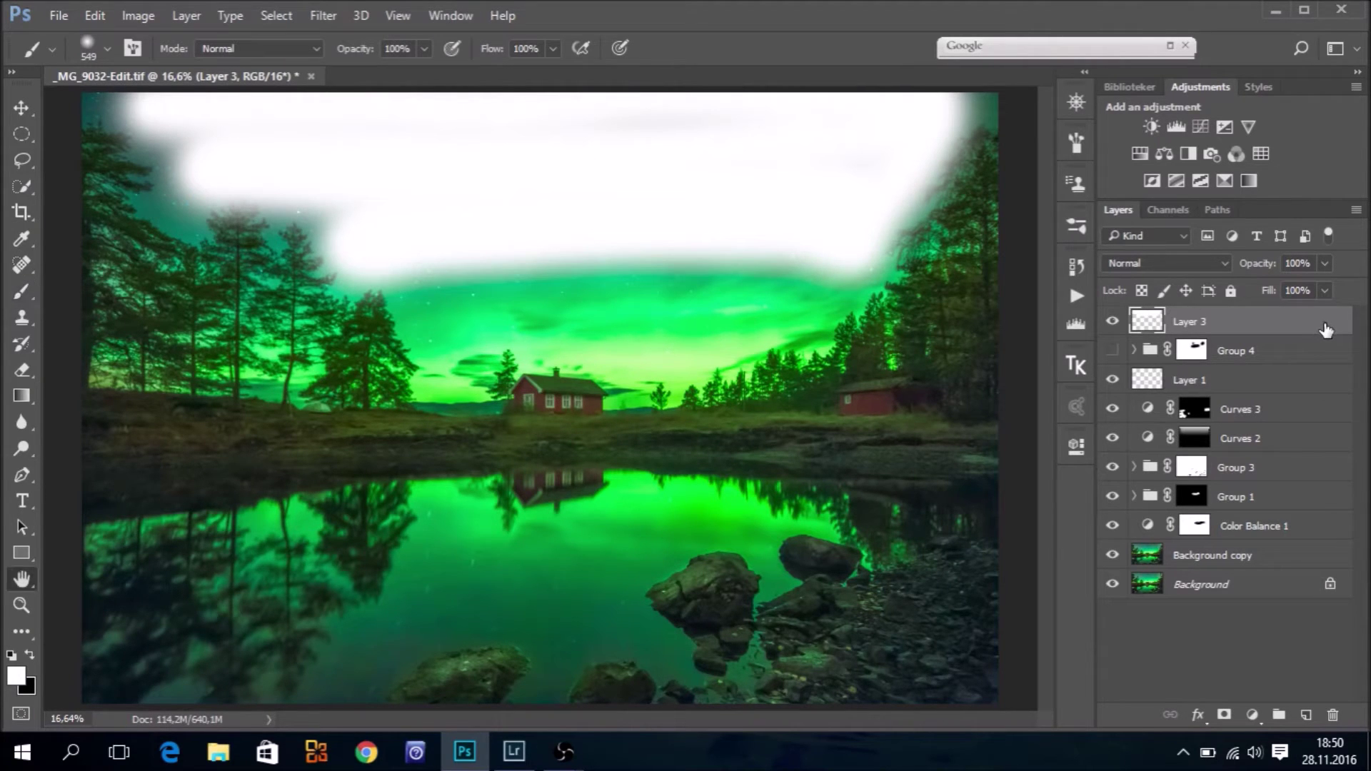
left_click_drag(830, 100, 1101, 261)
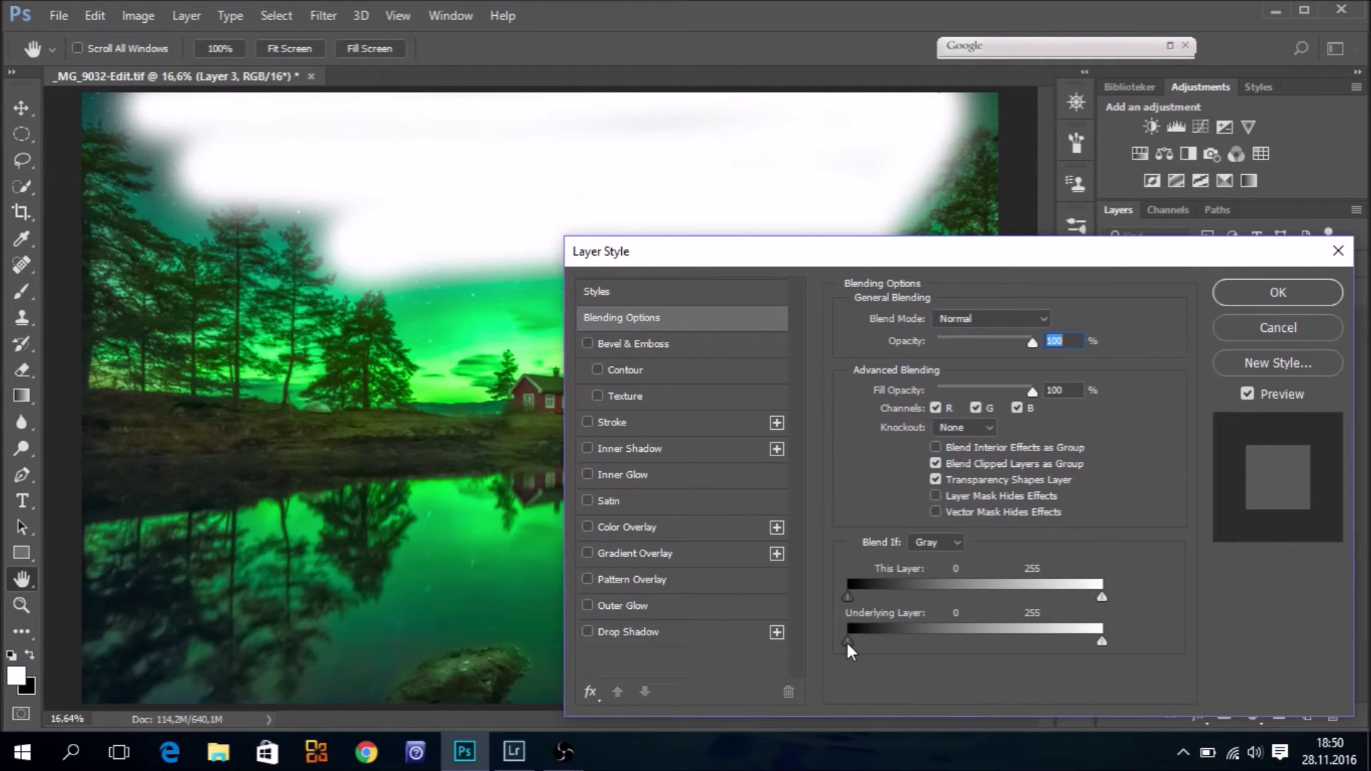
left_click_drag(847, 643, 921, 654)
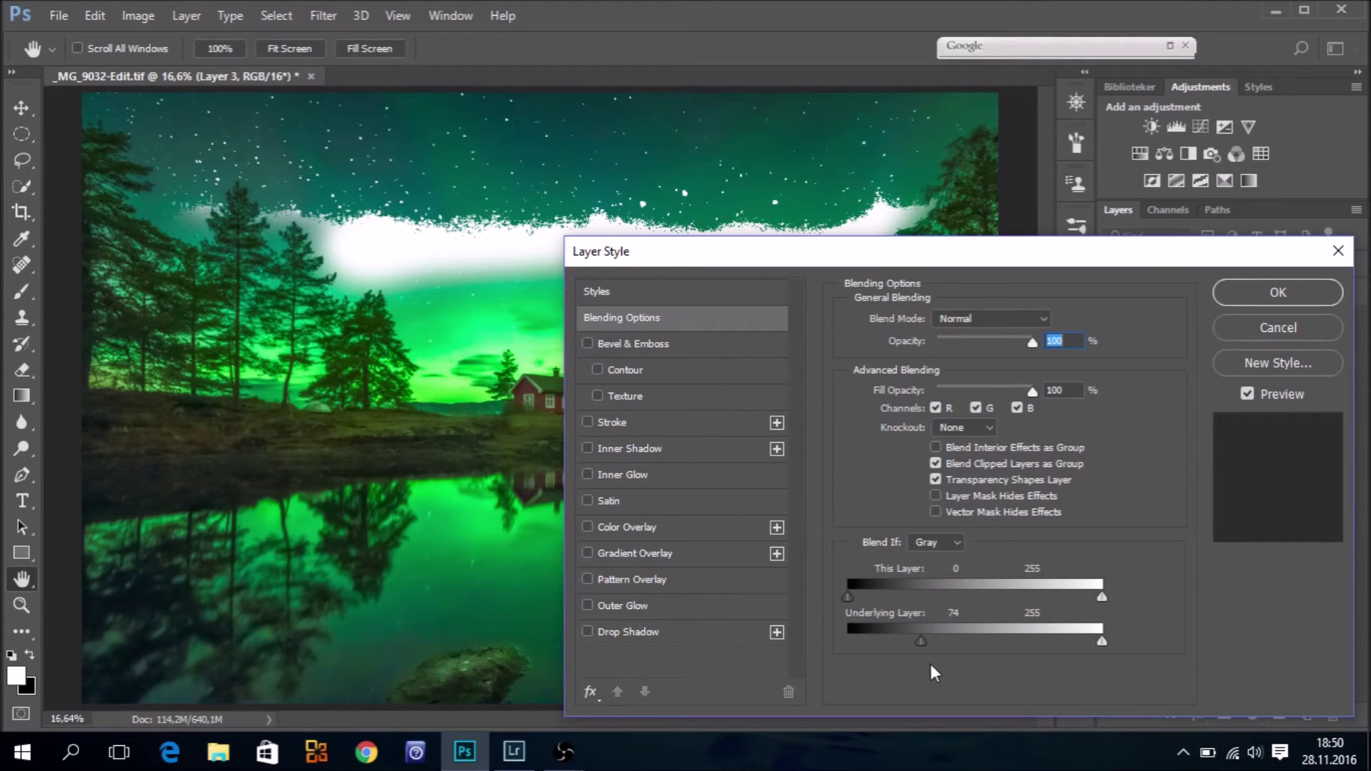
left_click_drag(925, 643, 980, 649, "alt")
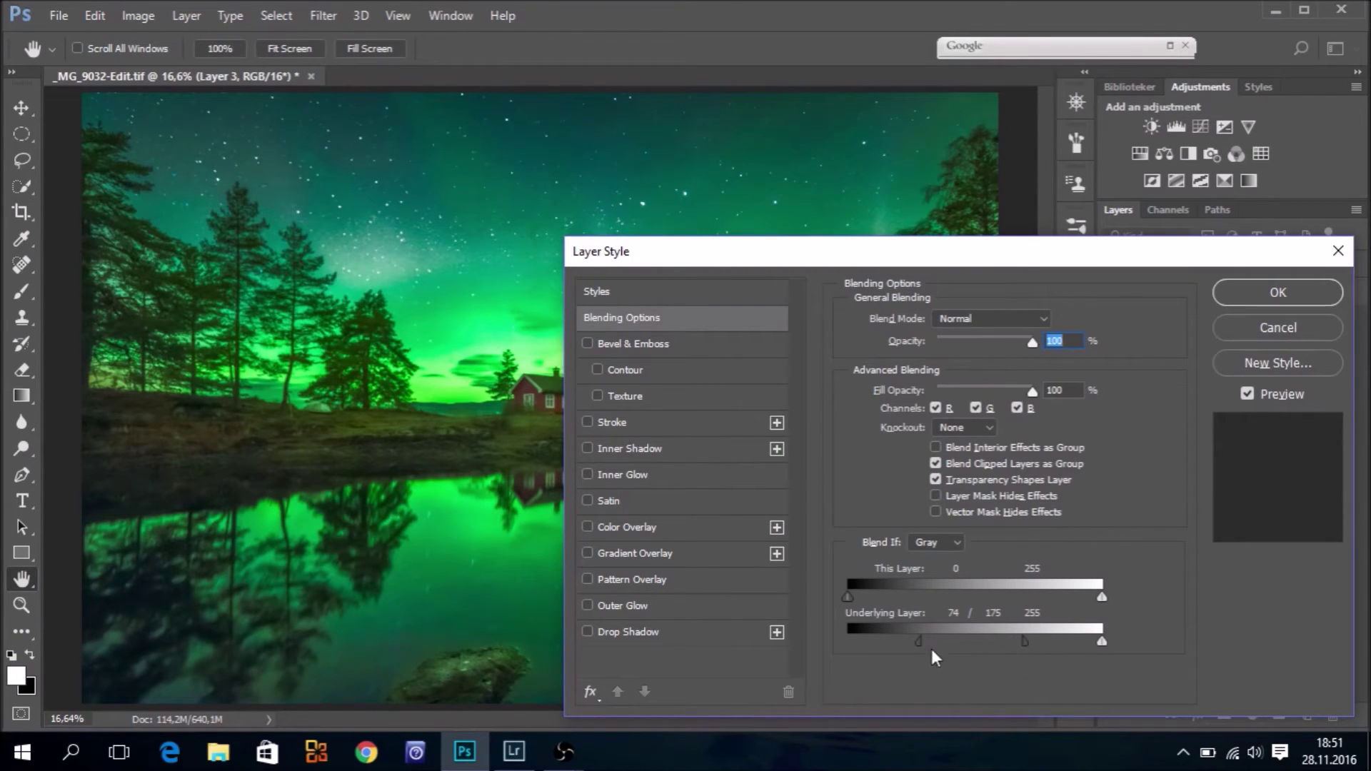
left_click_drag(920, 643, 940, 642)
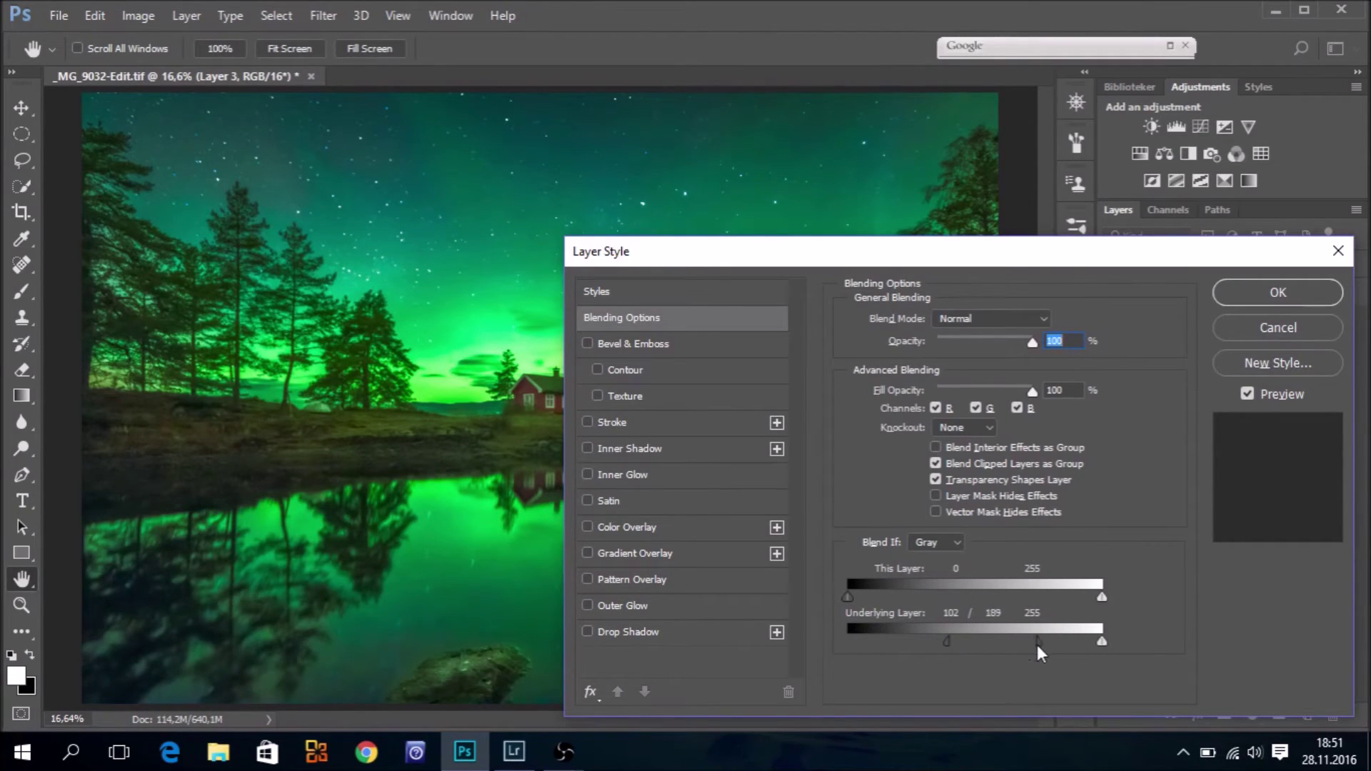
left_click(1280, 291)
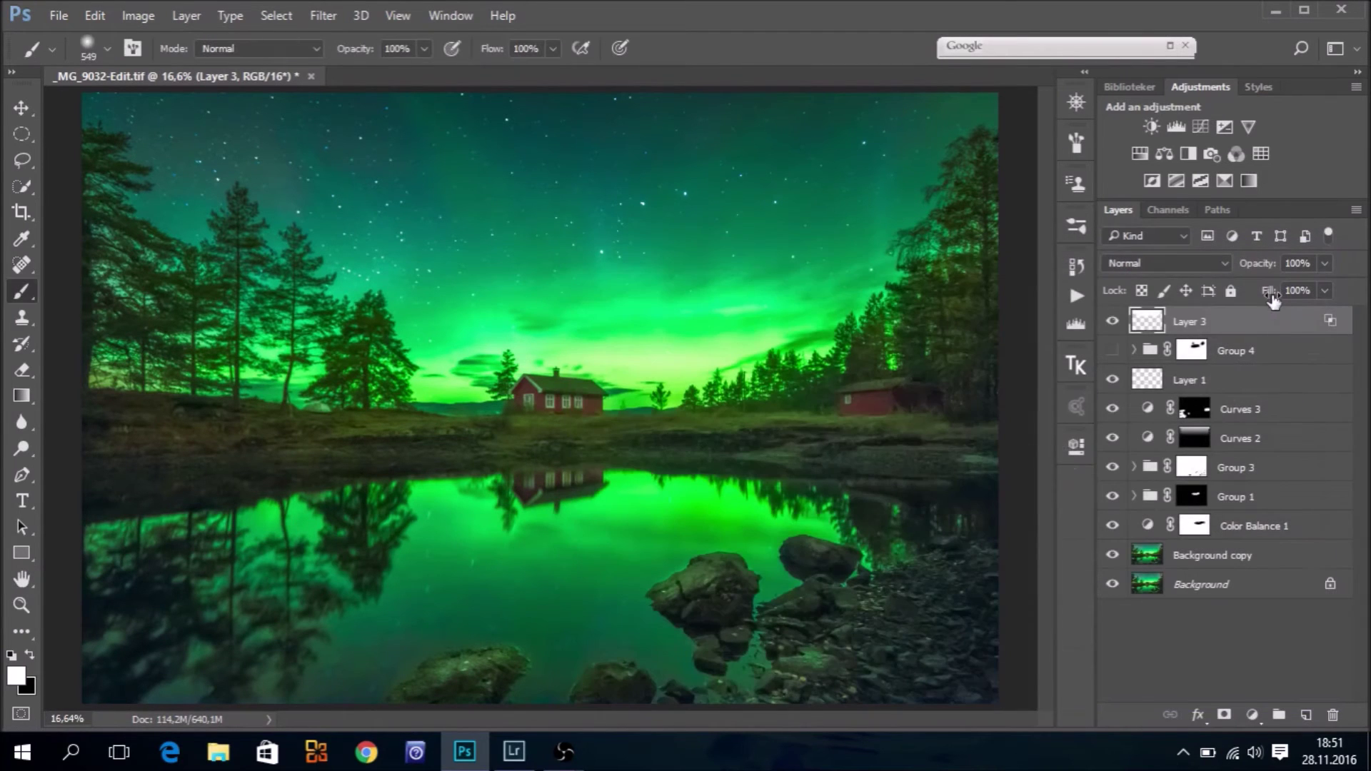
- Toggle Layer 3's visibility to compare the sky with and without the star brightening
left_click(1112, 323)
left_click(1113, 323)
left_click(1113, 323)
- Select the Eraser tool and set its Flow to 89%
left_click(24, 368)
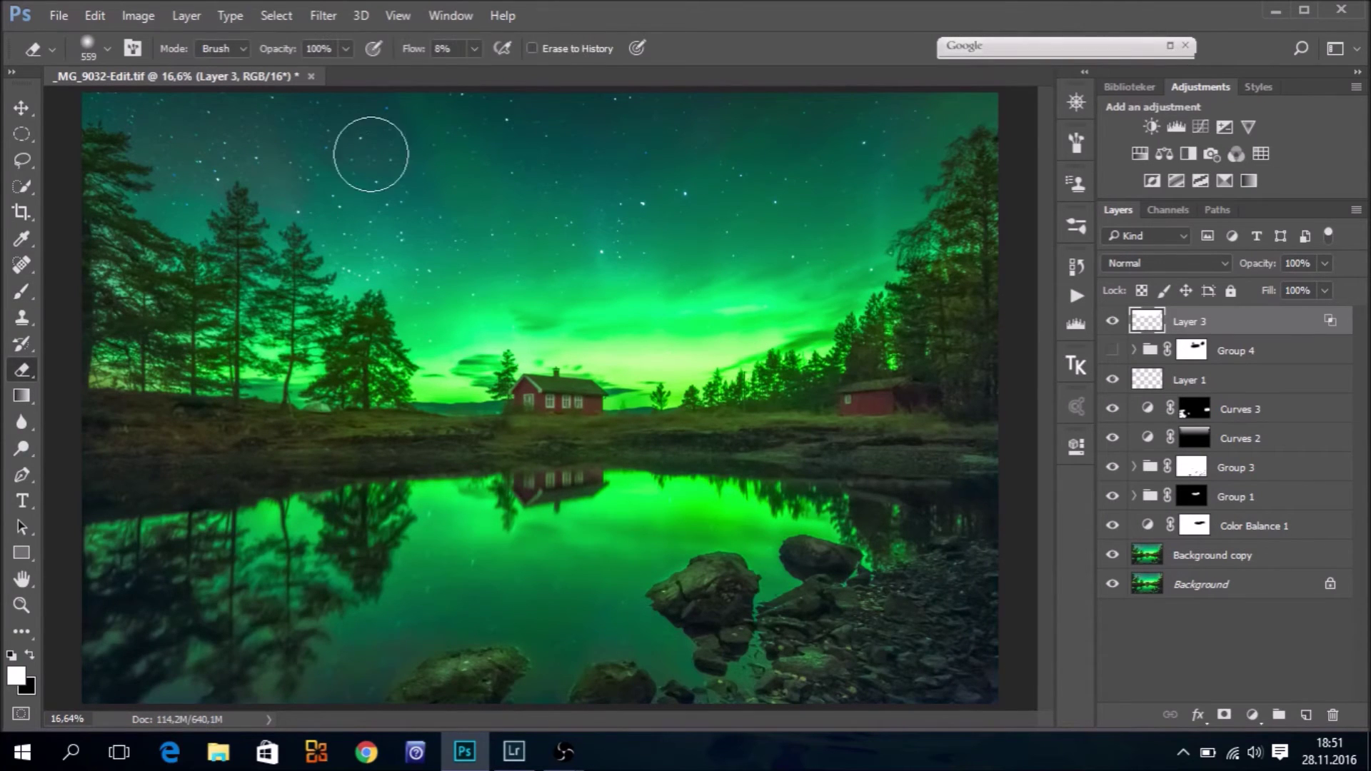
left_click_drag(413, 49, 477, 57)
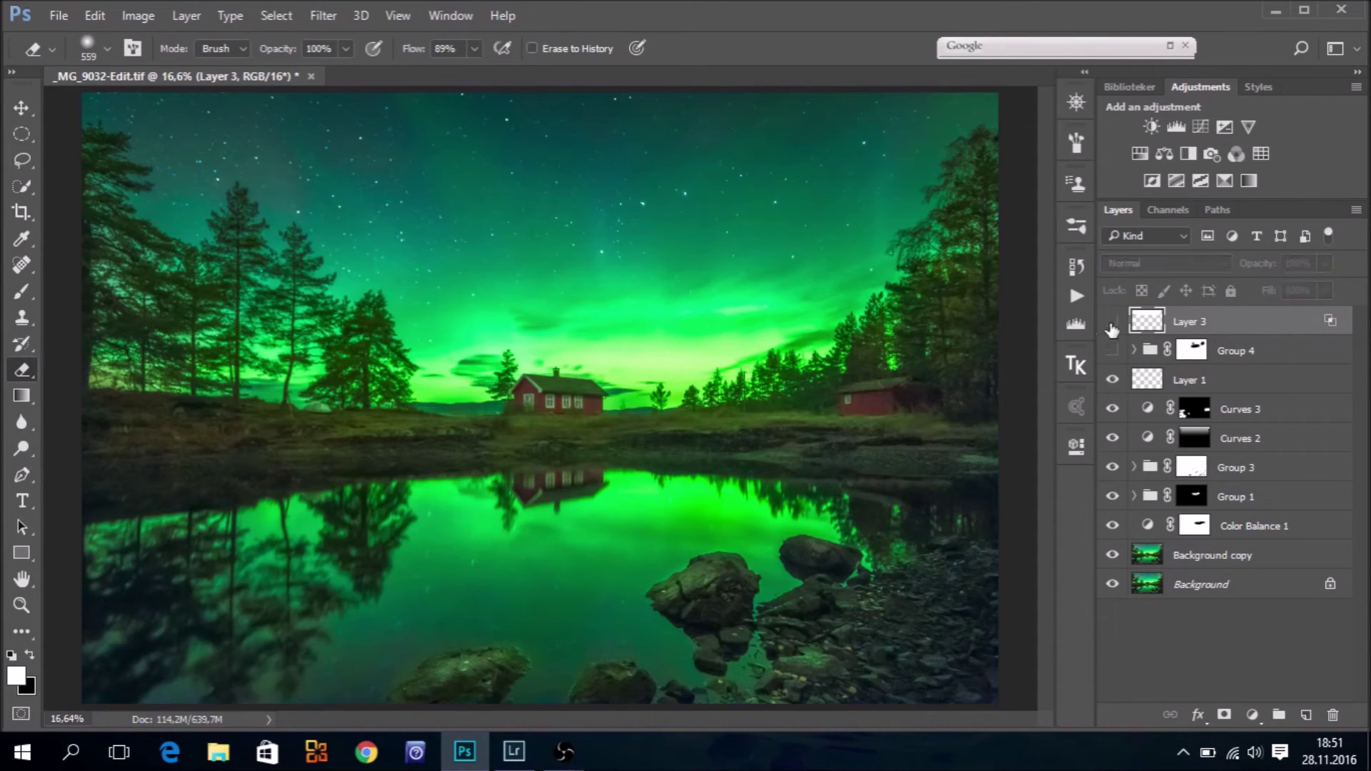
left_click(21, 604)
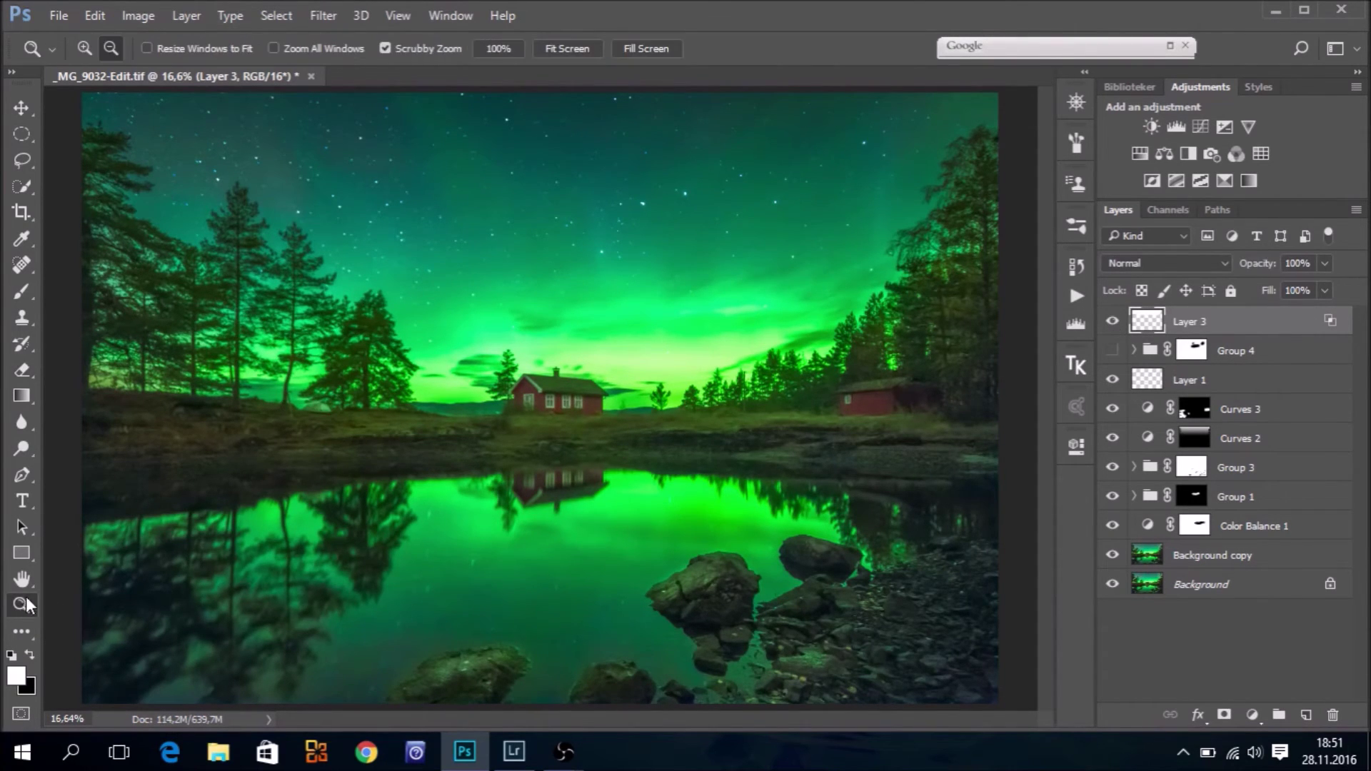
- Zoom in on the stars, compare them with Layer 3 on and off, then fit the image on screen
left_click_drag(361, 144, 564, 179)
left_click(1113, 322)
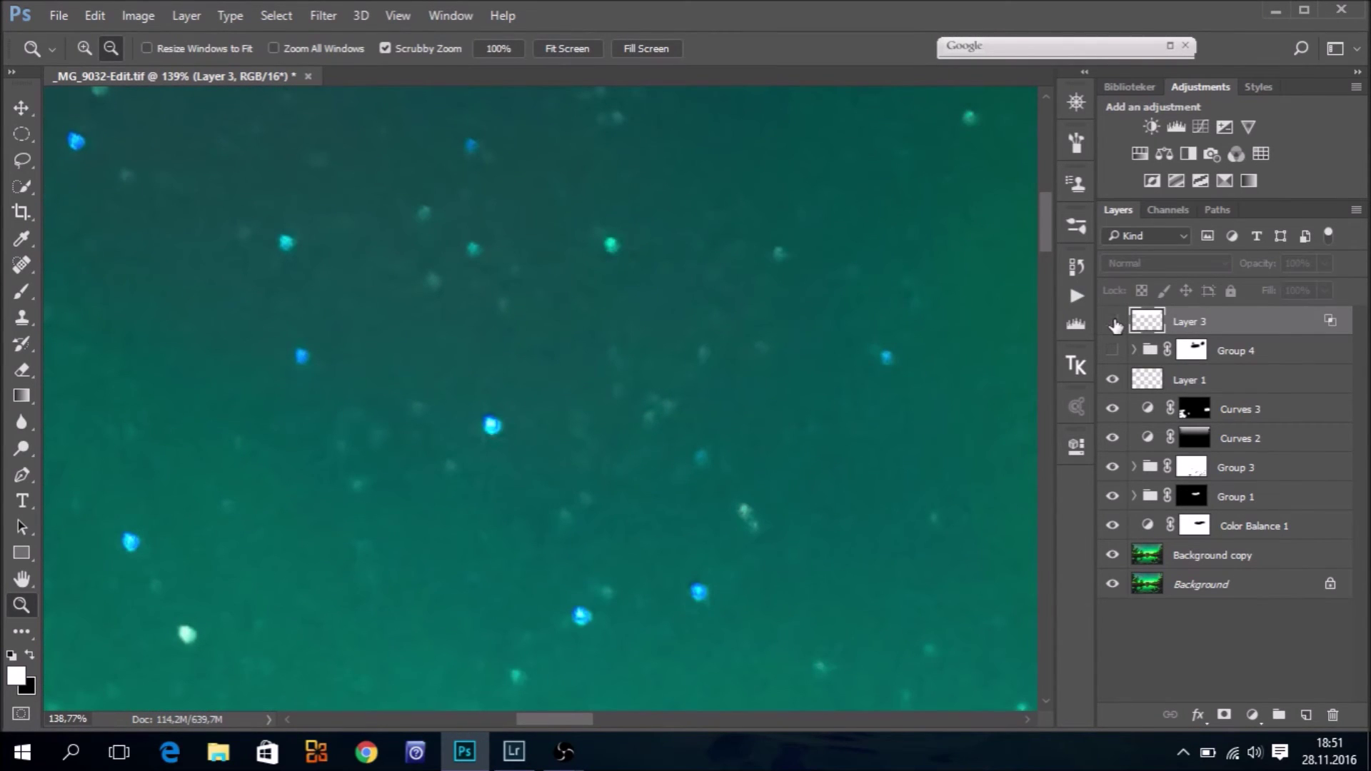
left_click(1113, 322)
left_click(1113, 322)
left_click(1112, 322)
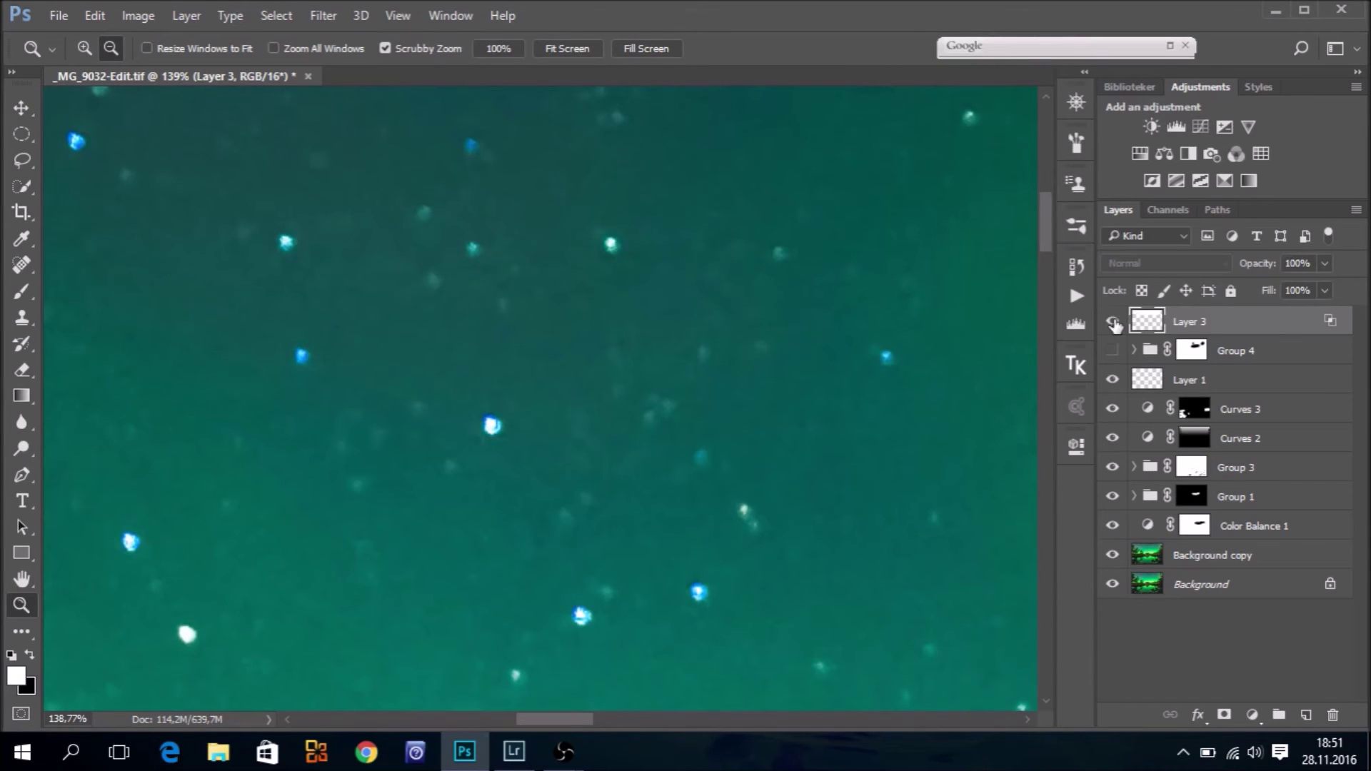
left_click(1113, 322)
left_click(1112, 322)
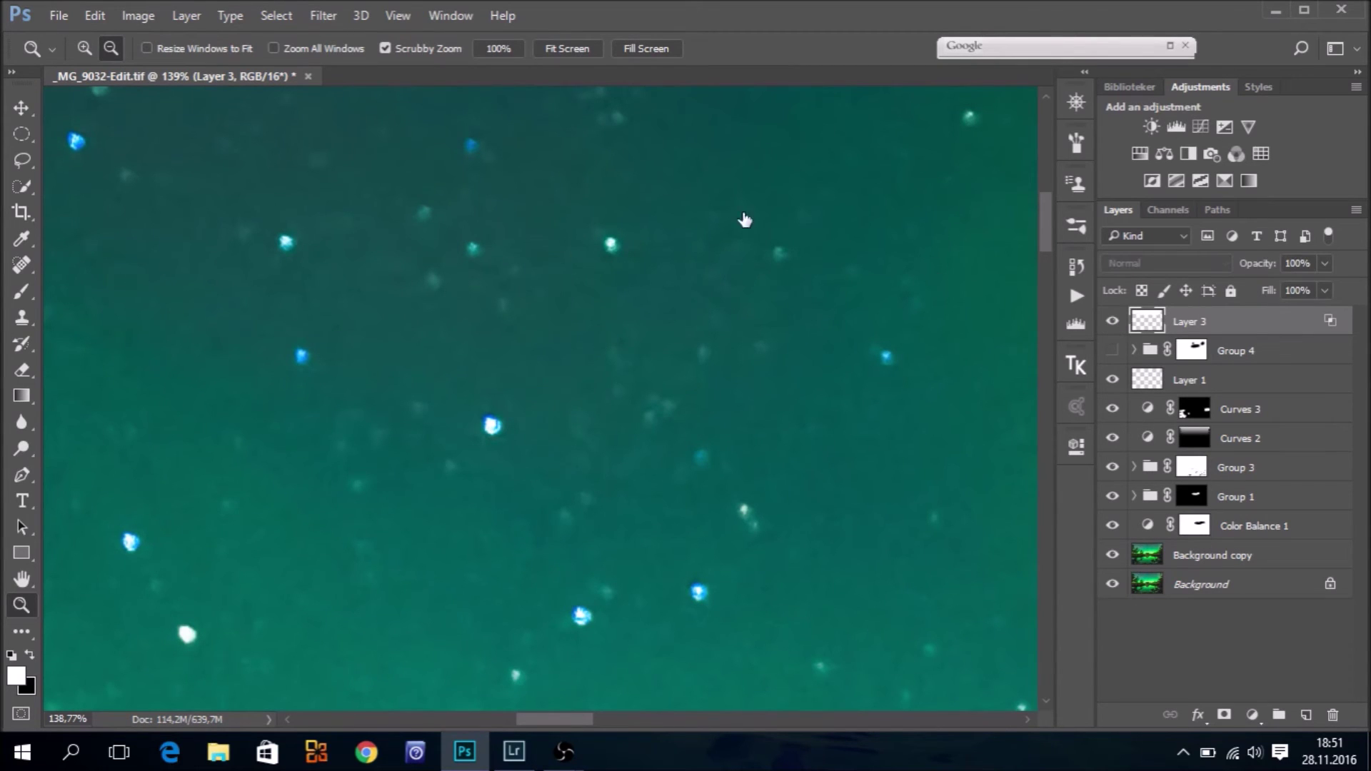
left_click(562, 51)
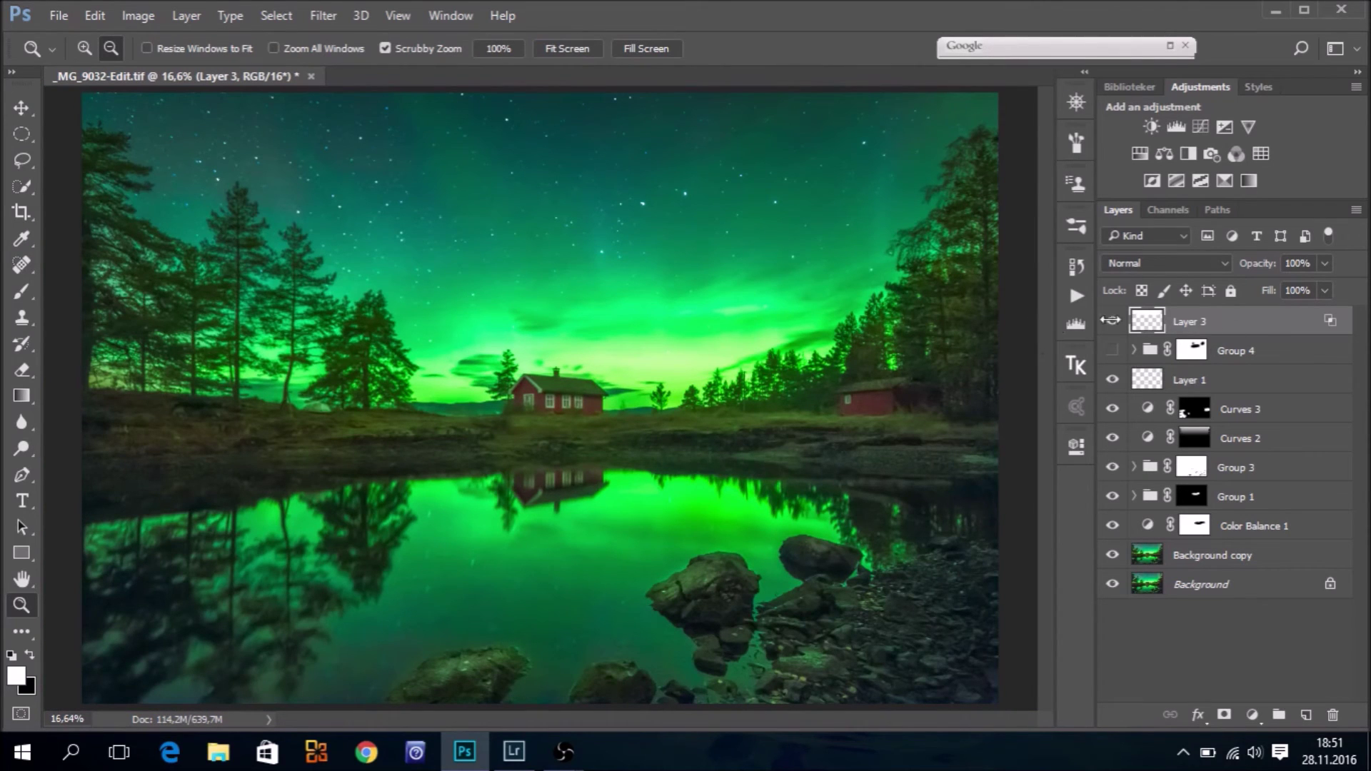
- Duplicate Layer 3, group both copies into Group 5, and compare the image with the group on and off
left_click_drag(1278, 328, 1306, 715)
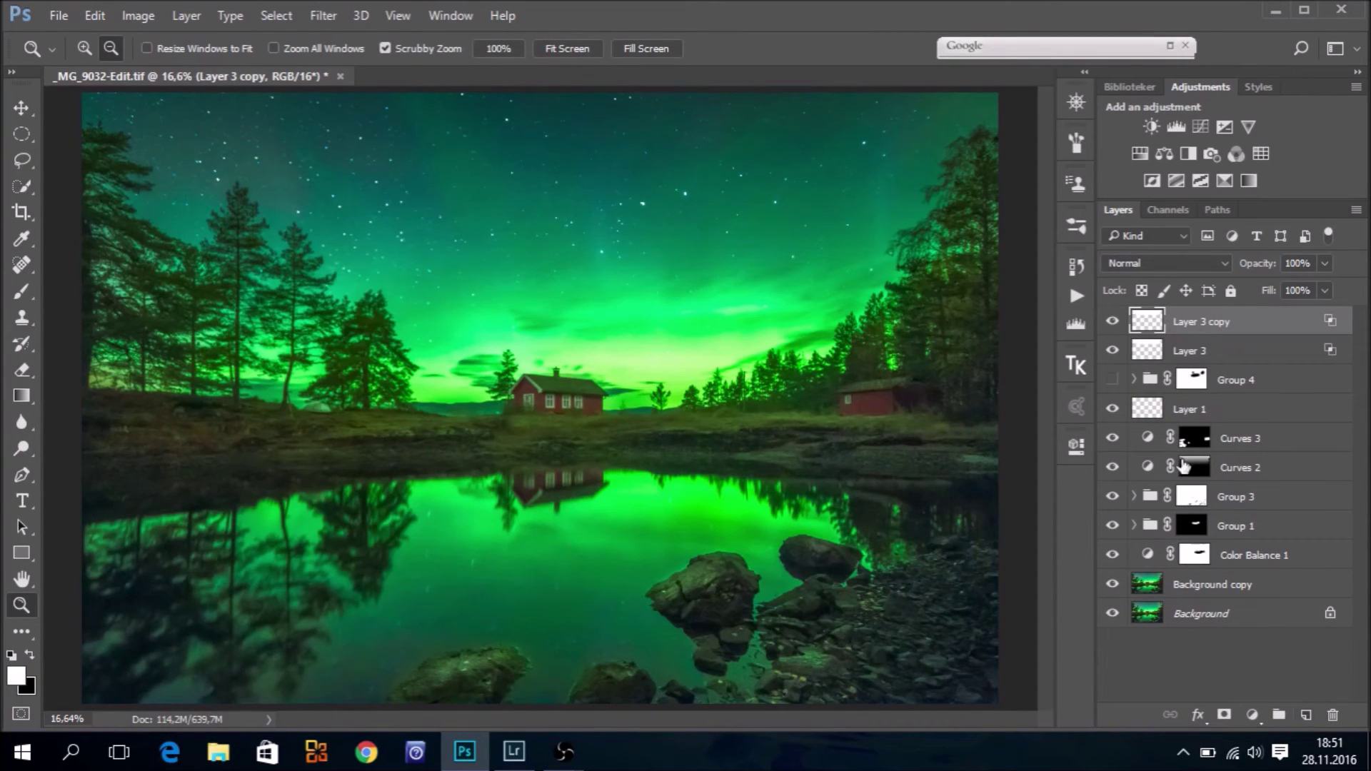
left_click(1246, 359, "shift")
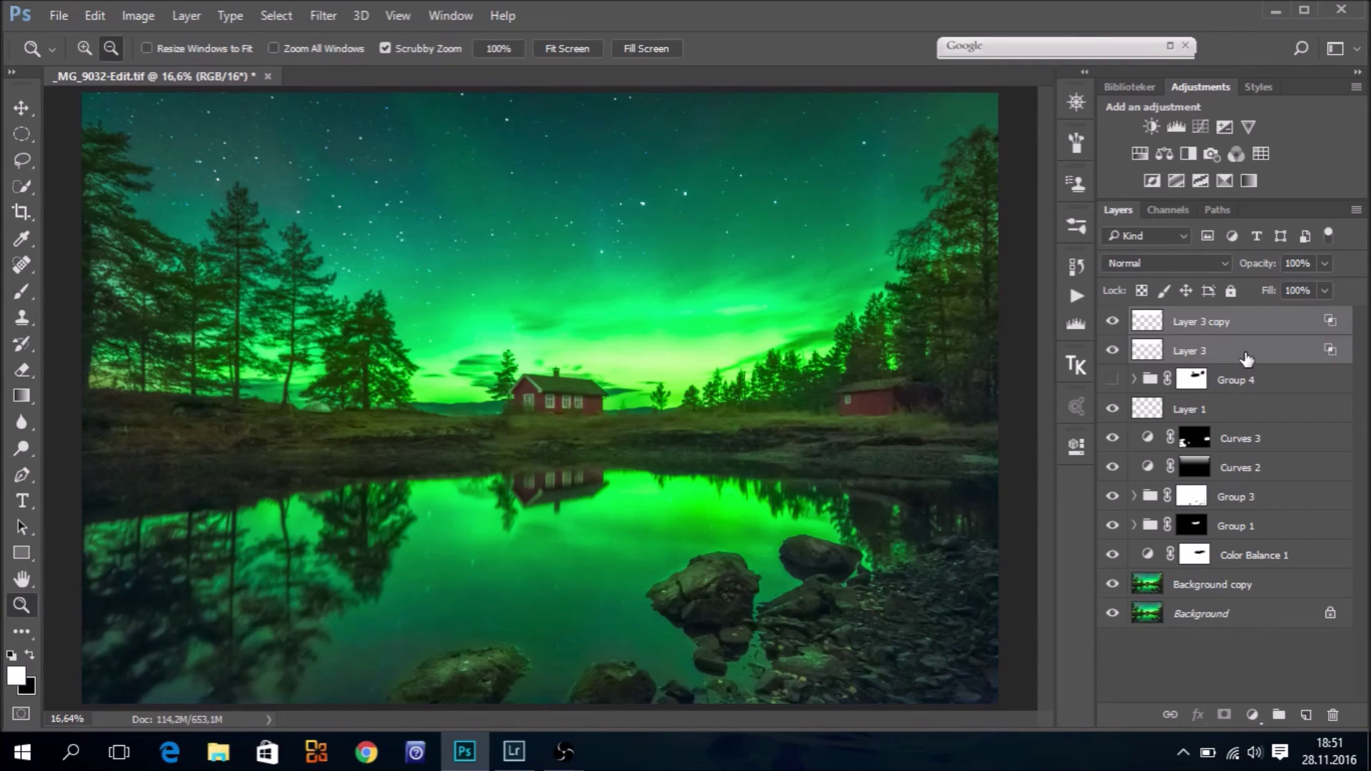
key("ctrl+g")
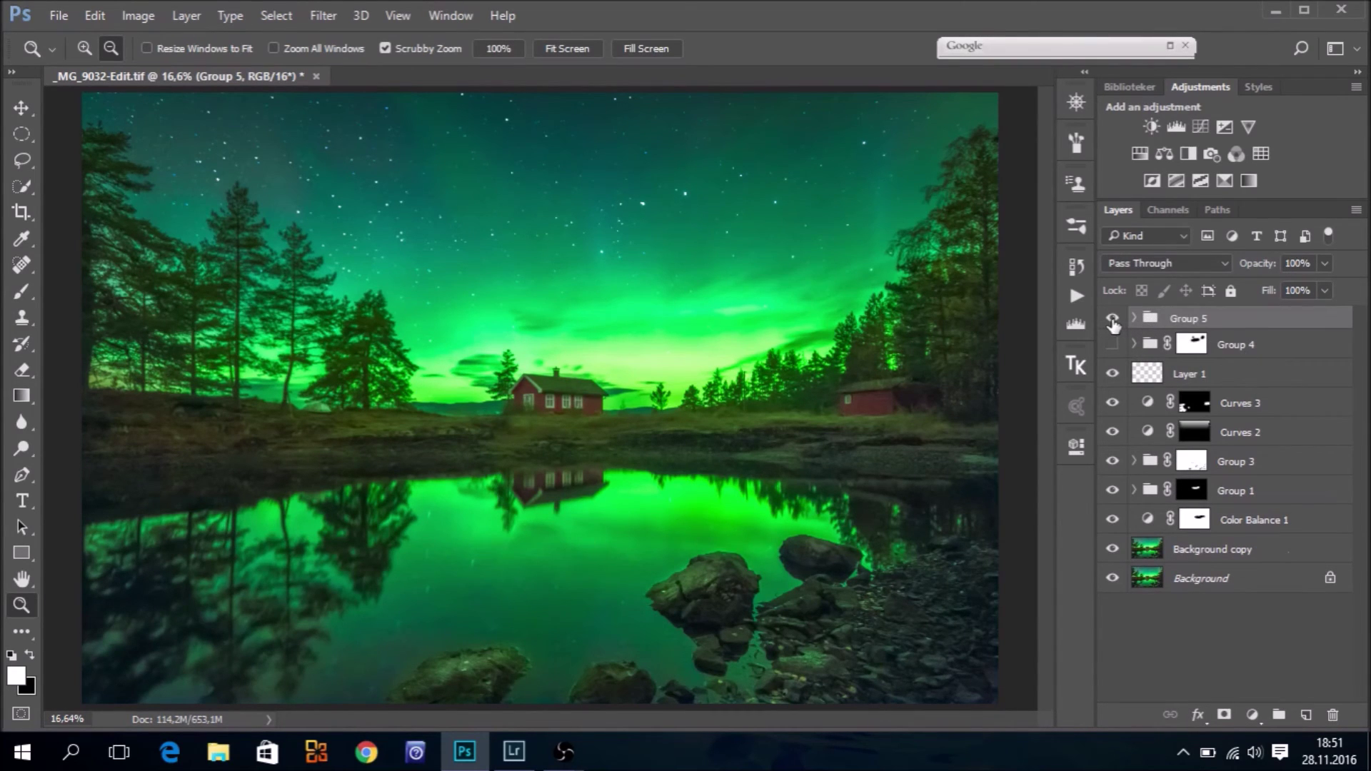
left_click(1113, 319)
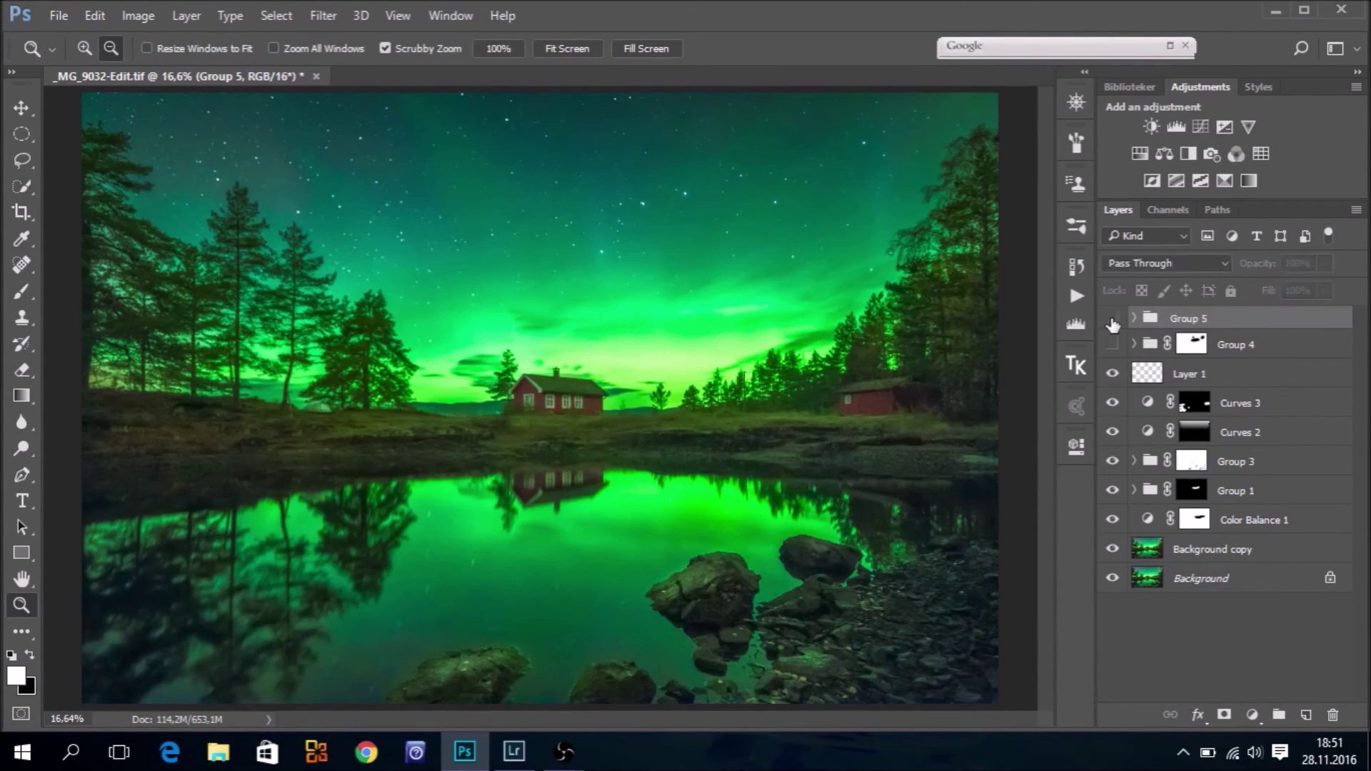
left_click(1113, 319)
left_click(1113, 319)
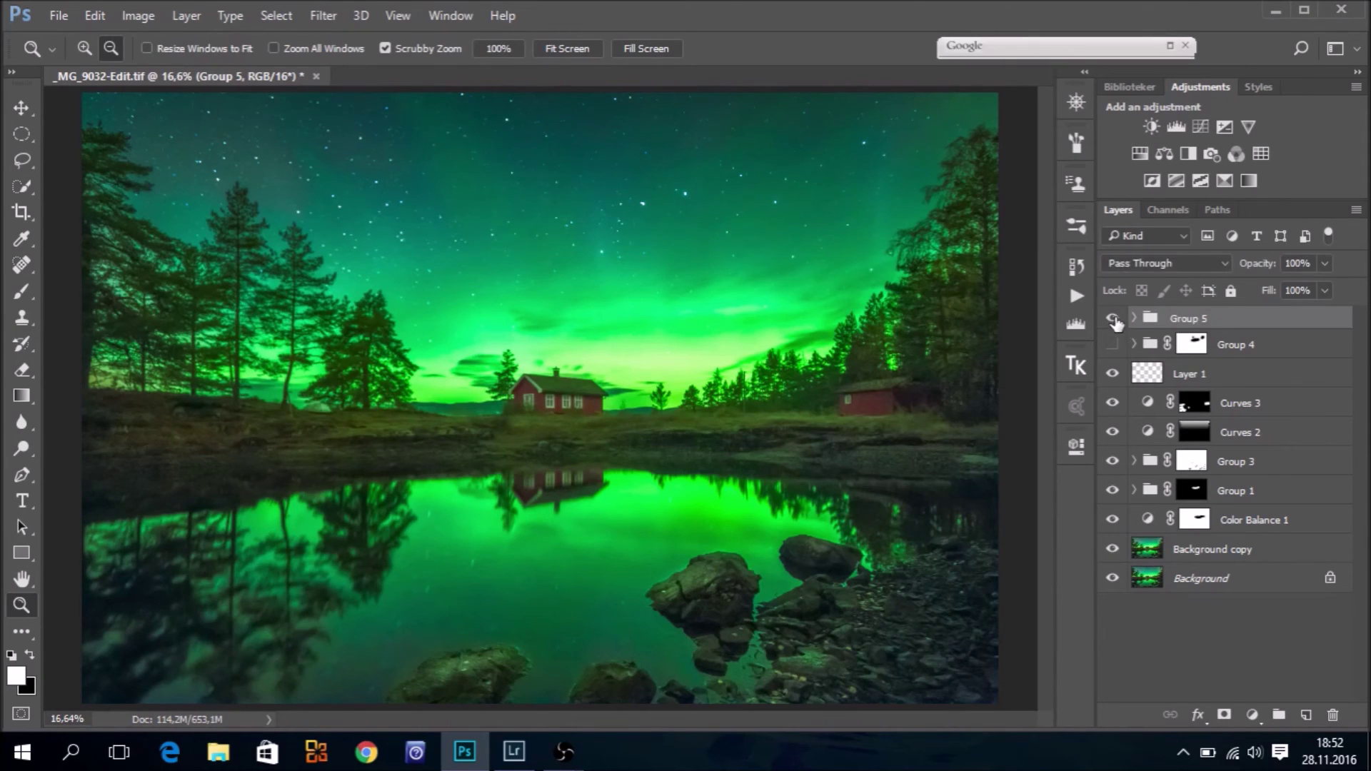
left_click(1112, 320)
left_click_drag(539, 183, 679, 212)
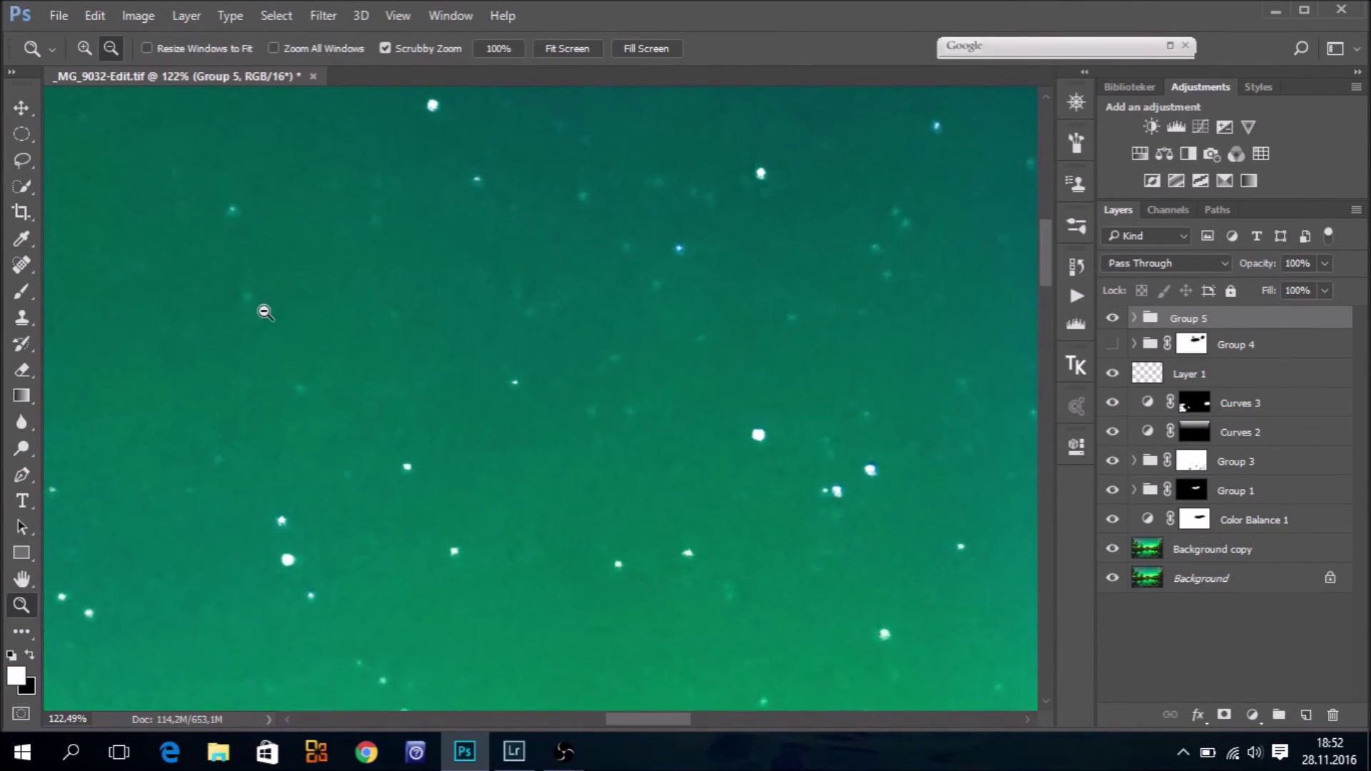
scroll(641, 313, "down", 5)
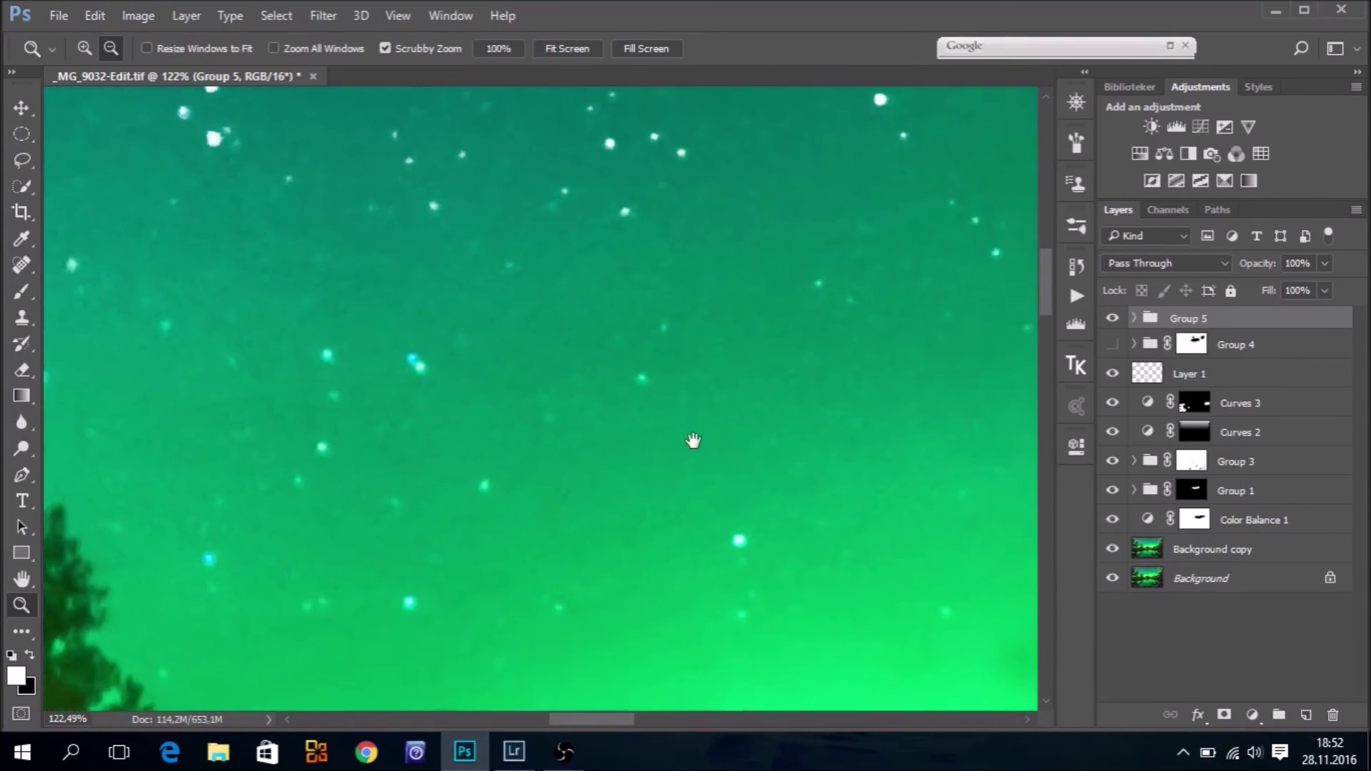
scroll(729, 380, "right", 10)
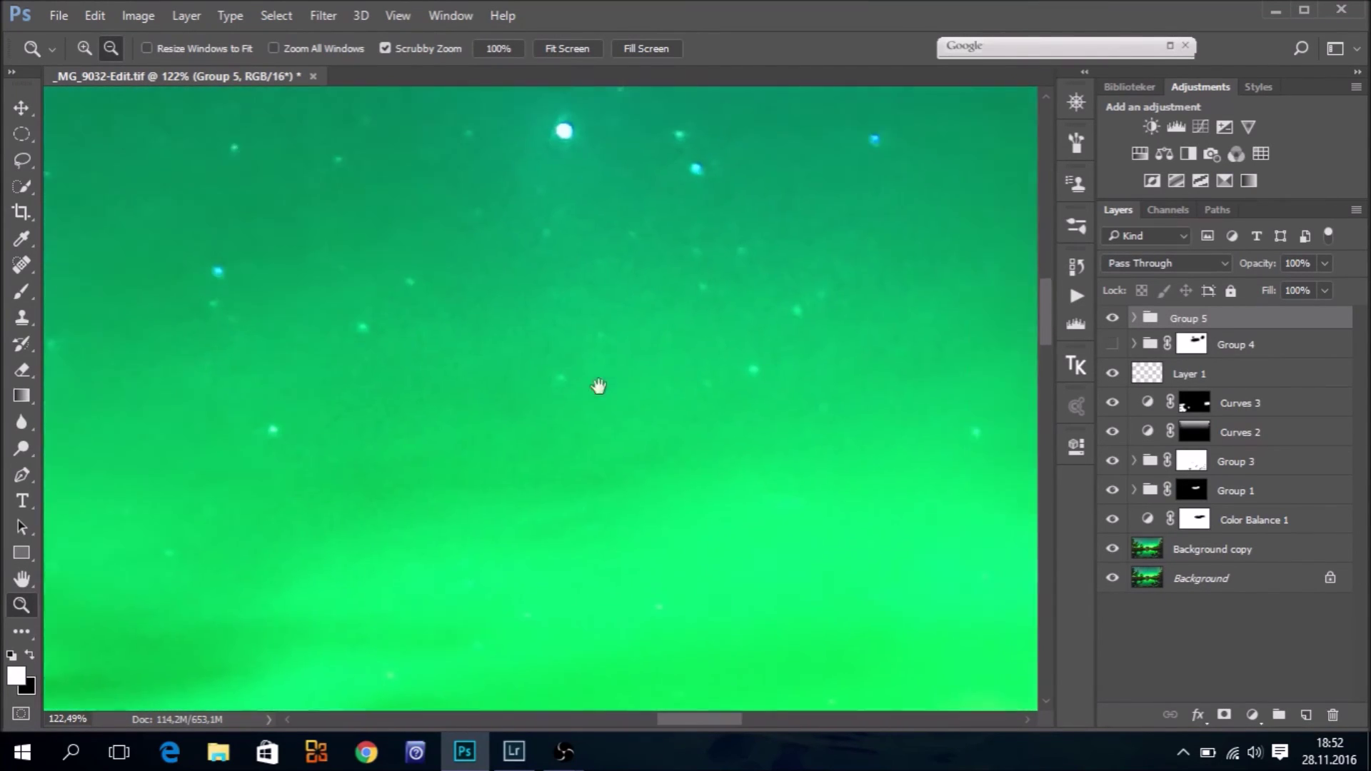
scroll(790, 381, "right", 10)
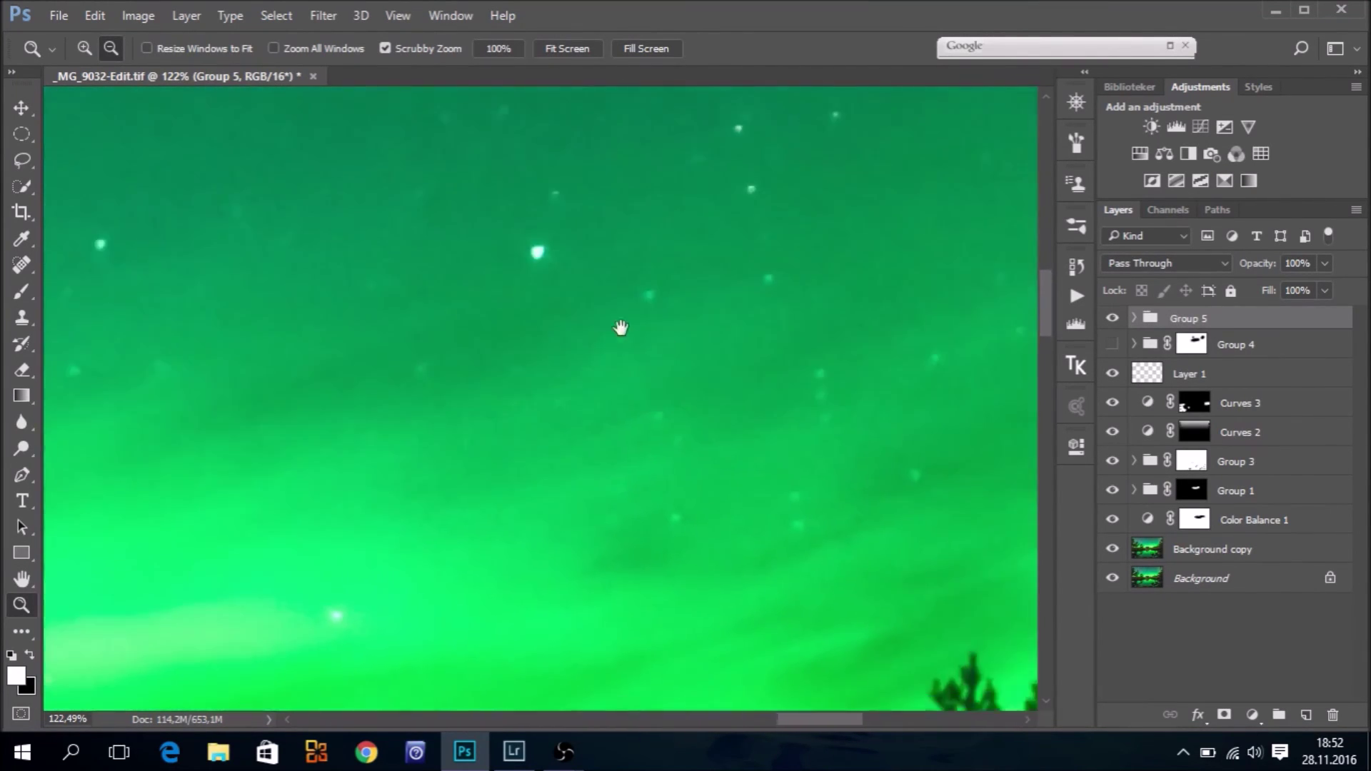
scroll(721, 375, "up", 5)
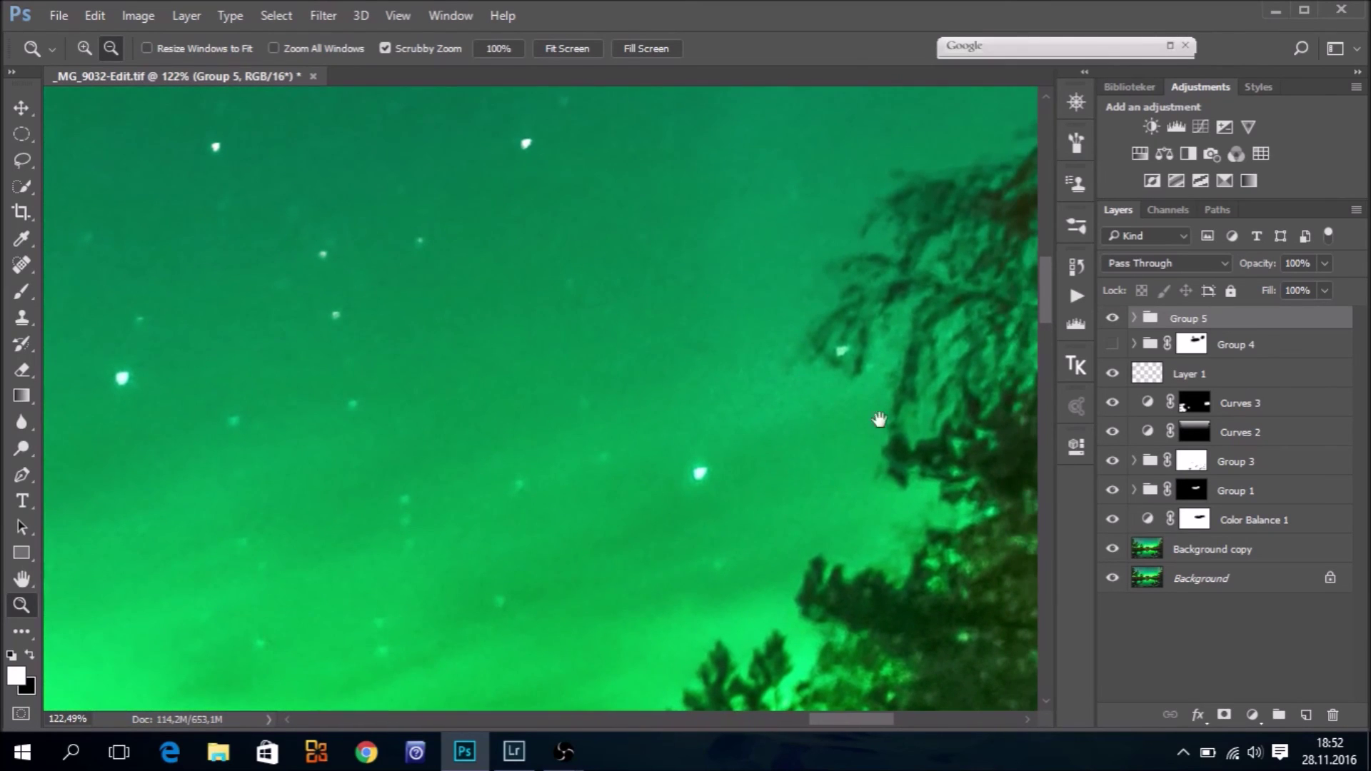
left_click(1112, 319)
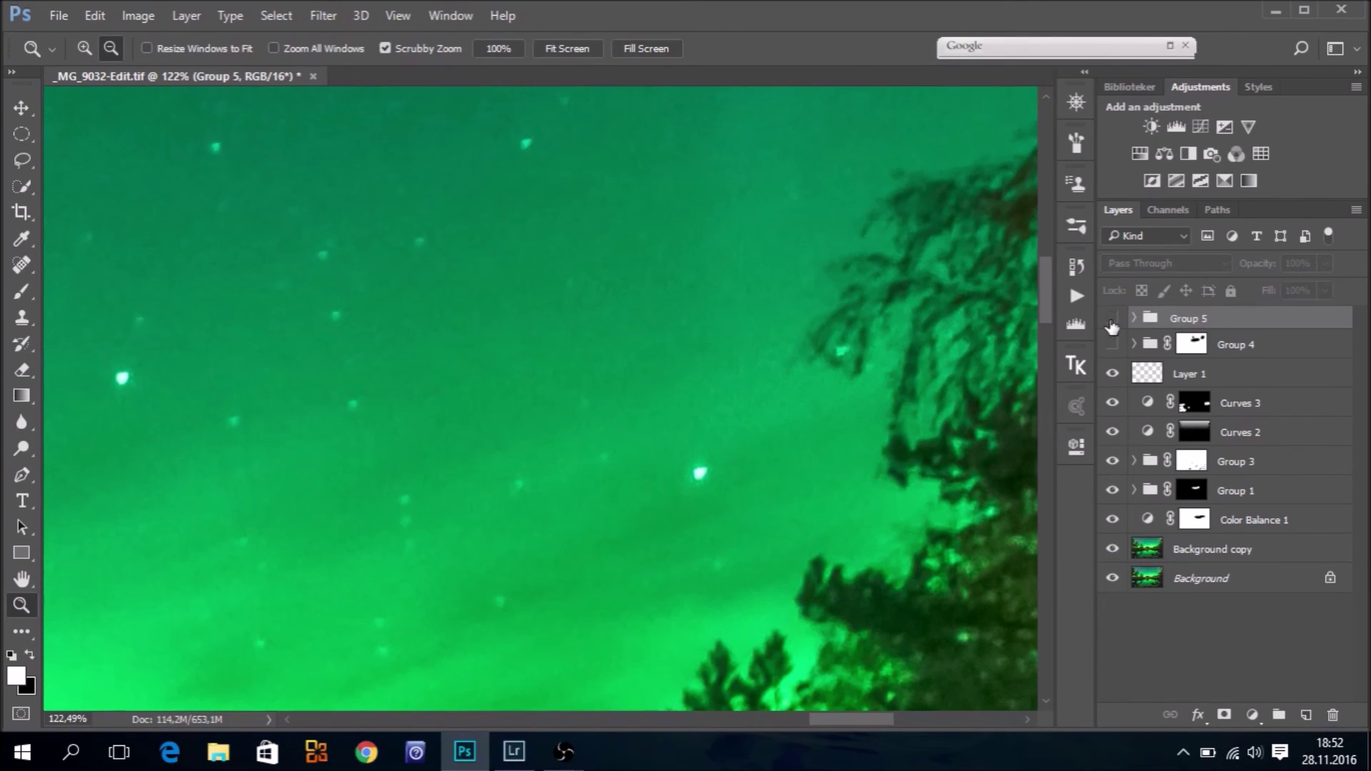
left_click(1112, 320)
scroll(688, 343, "left", 5)
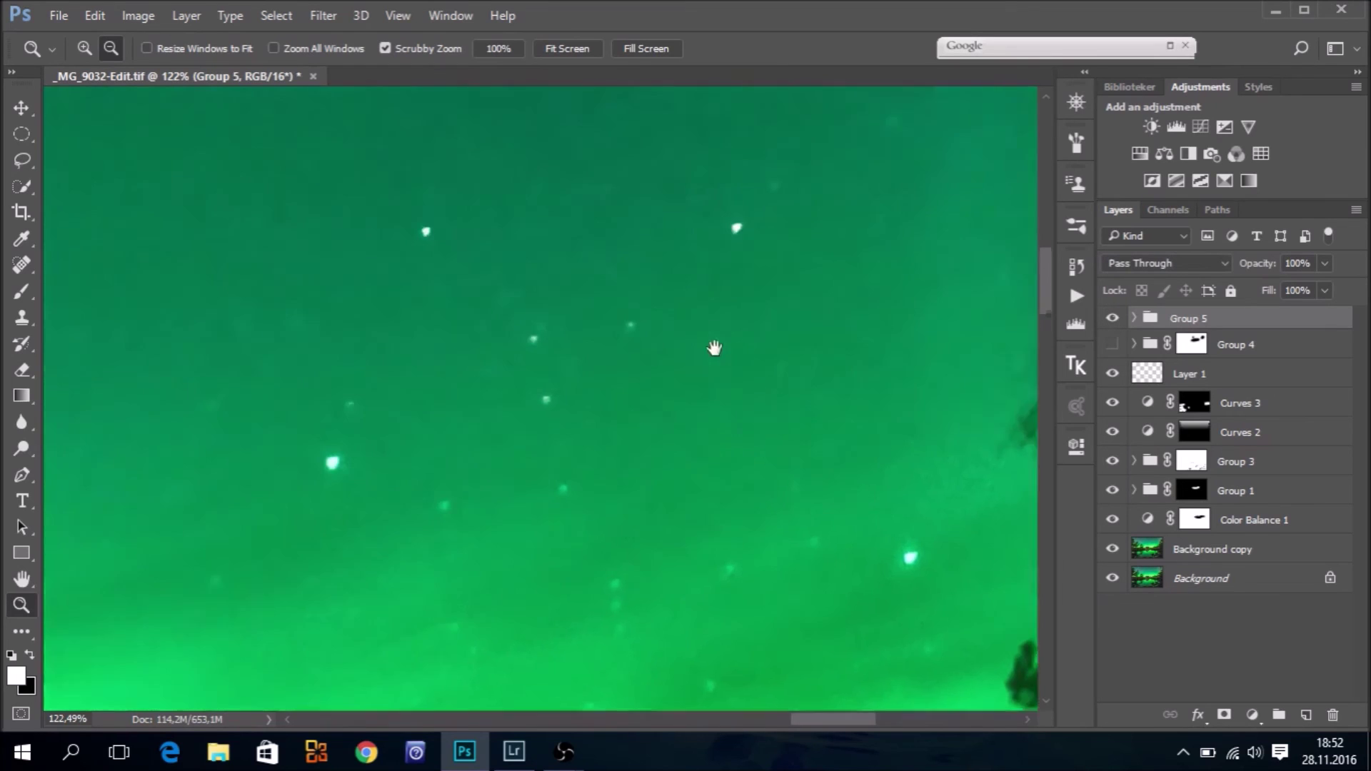
scroll(641, 427, "left", 3)
scroll(582, 384, "up", 5)
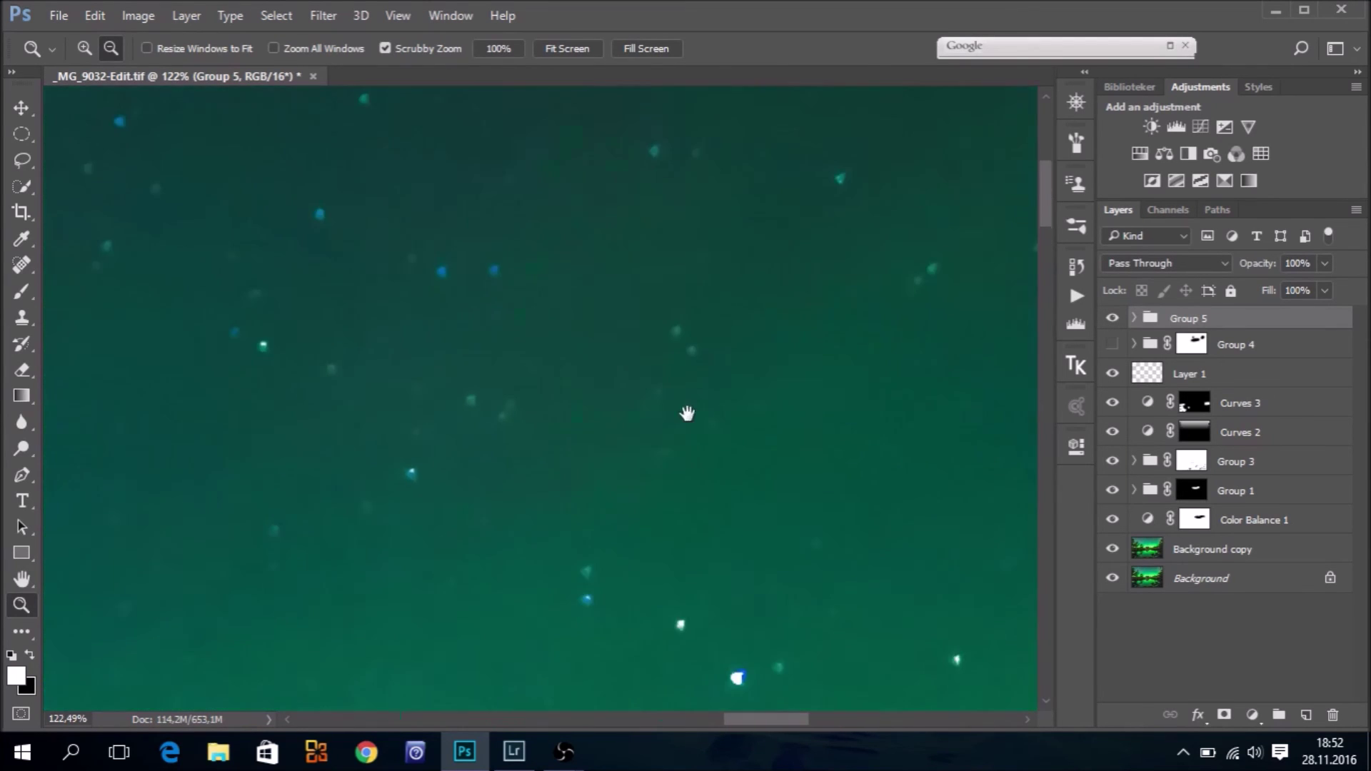
scroll(582, 383, "up", 2)
scroll(582, 384, "left", 1)
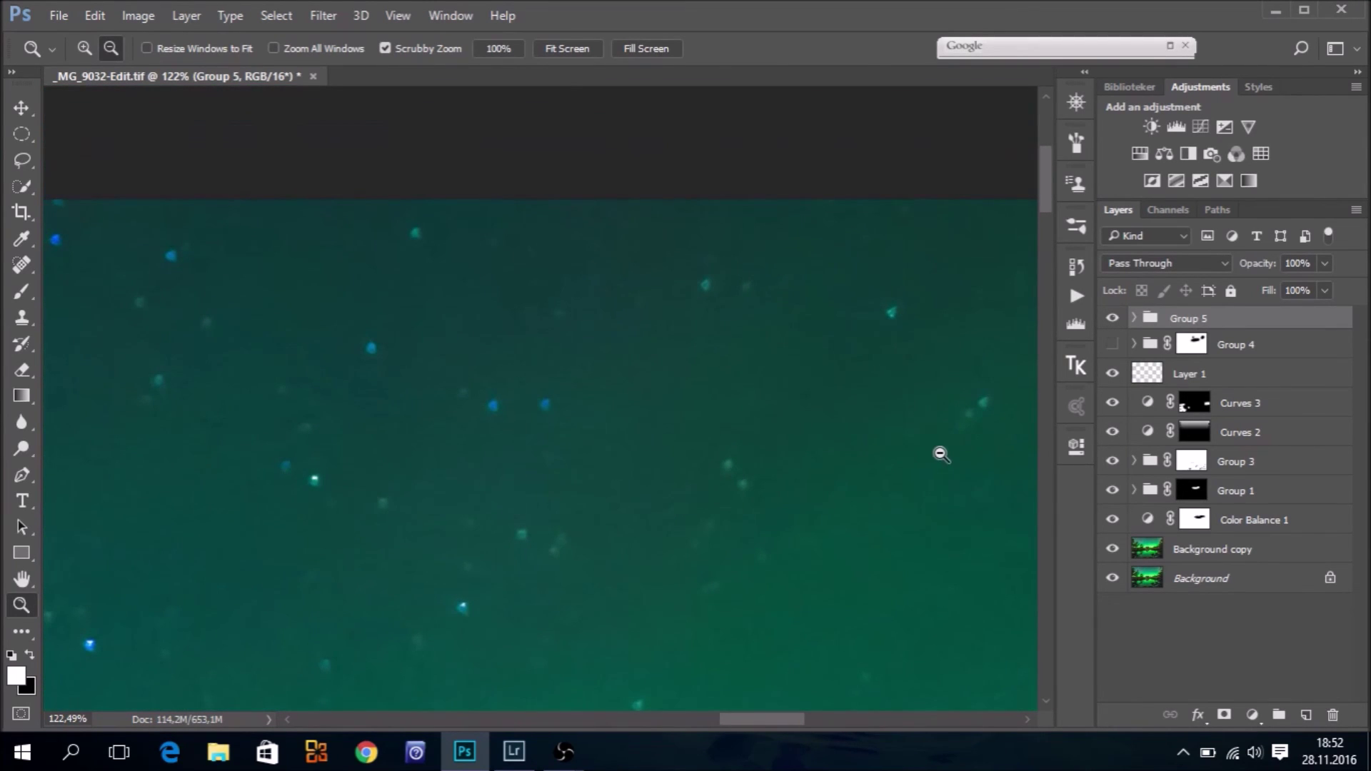
key("ctrl+0")
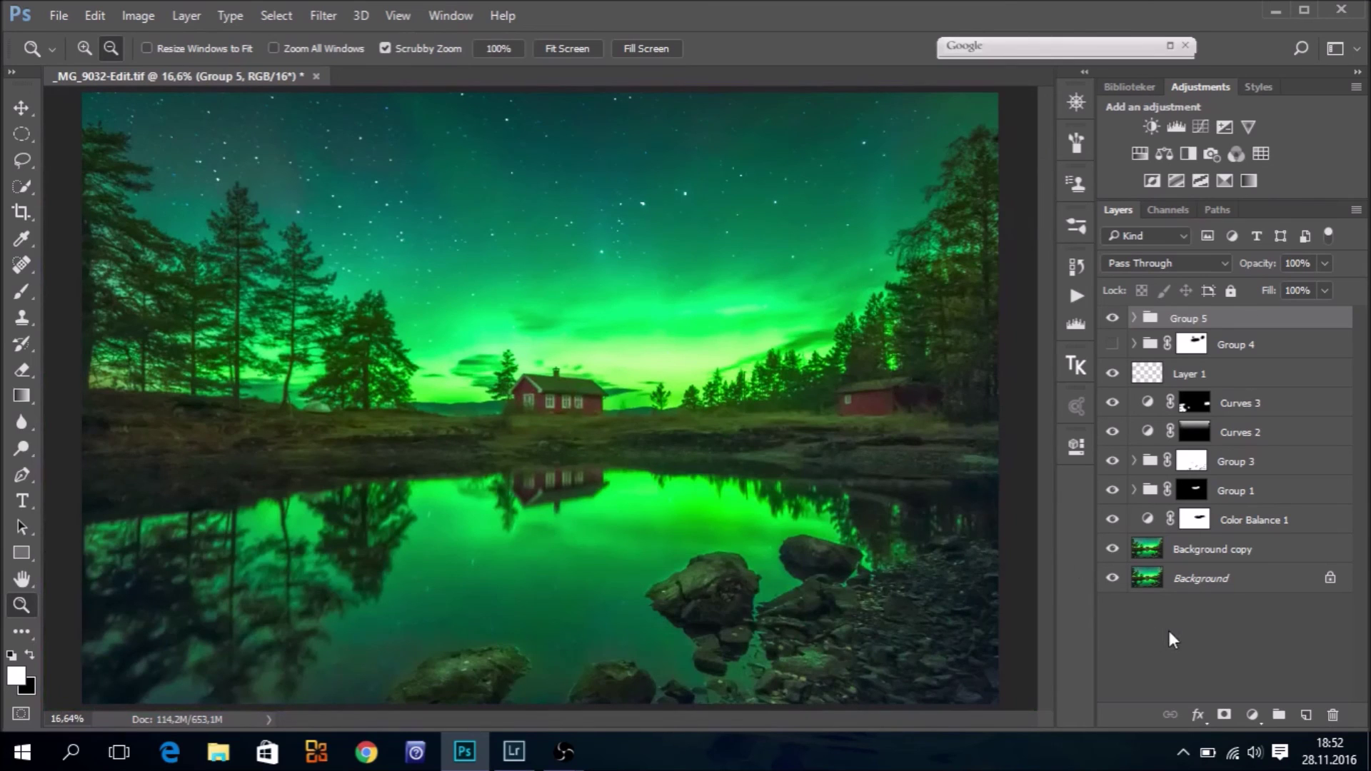